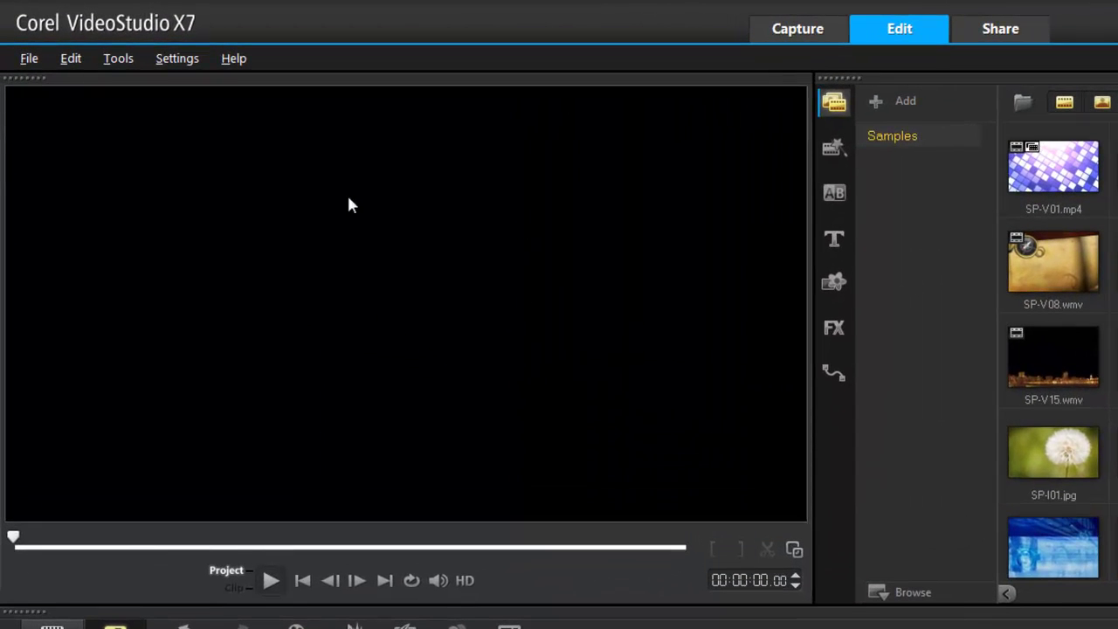
Step: Load the SP-V01.mp4 sample into the preview and scrub through its frames
{"action": "left_click", "coordinate": [1032, 188]}
{"action": "mouse_move", "coordinate": [13, 540]}
{"action": "left_mouse_down"}
{"action": "mouse_move", "coordinate": [232, 554]}
{"action": "mouse_move", "coordinate": [88, 555]}
{"action": "mouse_move", "coordinate": [26, 538]}
{"action": "left_mouse_up"}
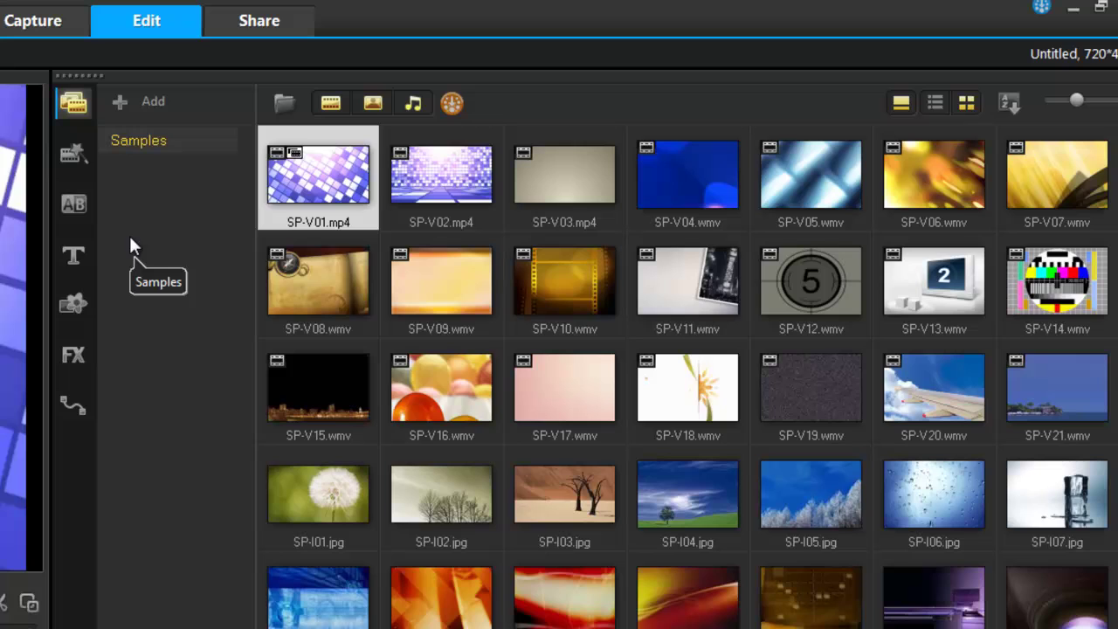
Step: Browse Instant Project templates and All transitions, ending on the Title presets
{"action": "left_click", "coordinate": [74, 154]}
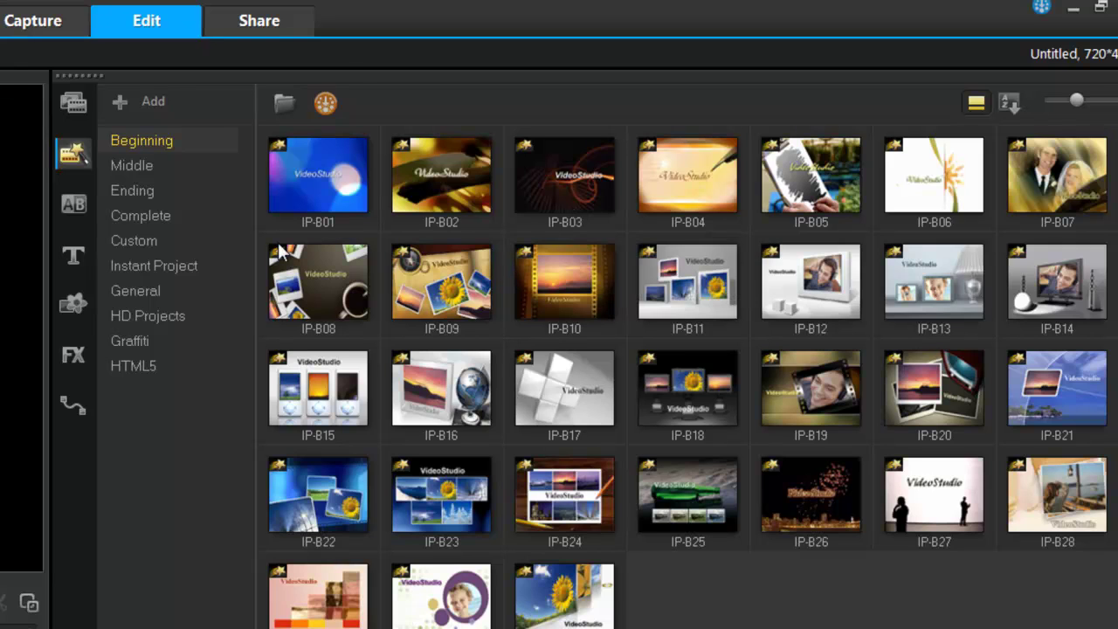
{"action": "left_click", "coordinate": [67, 209]}
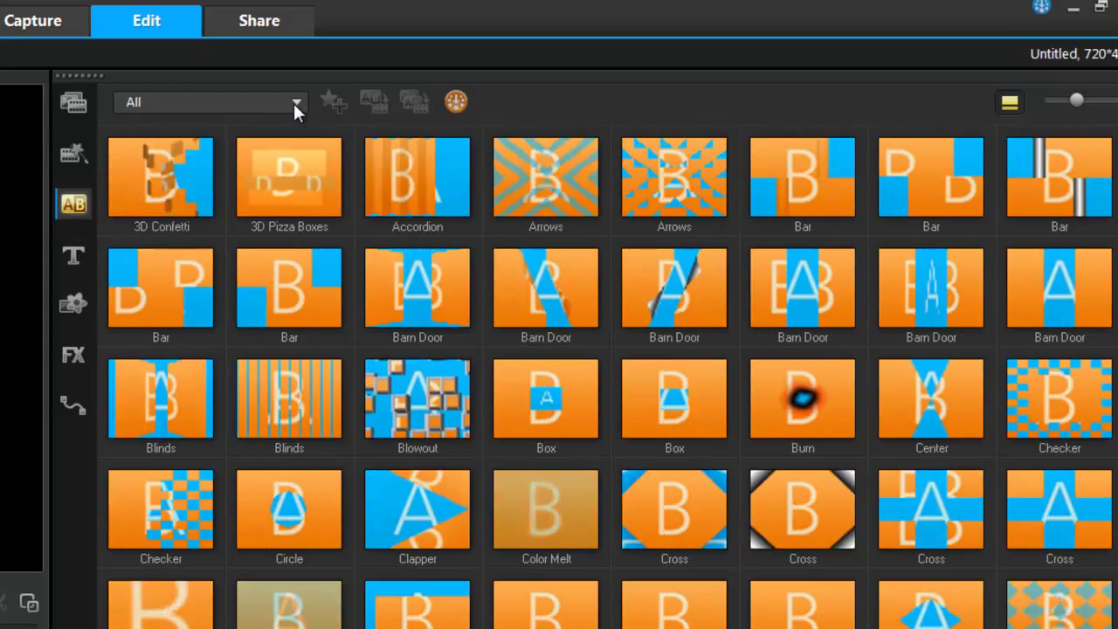
{"action": "left_click", "coordinate": [296, 101]}
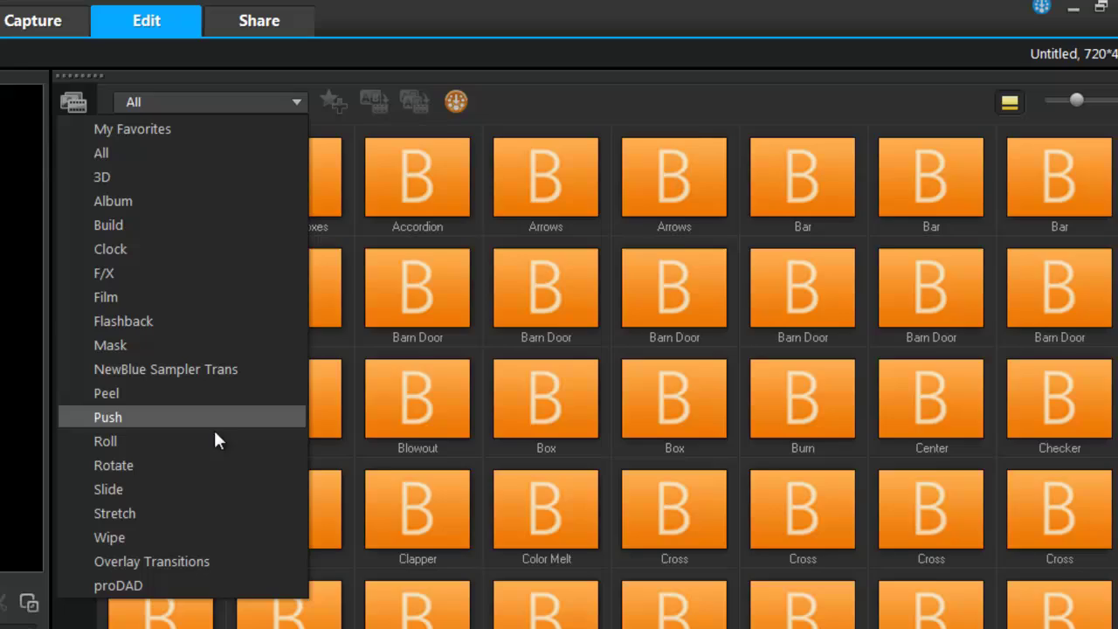
{"action": "left_click", "coordinate": [549, 105]}
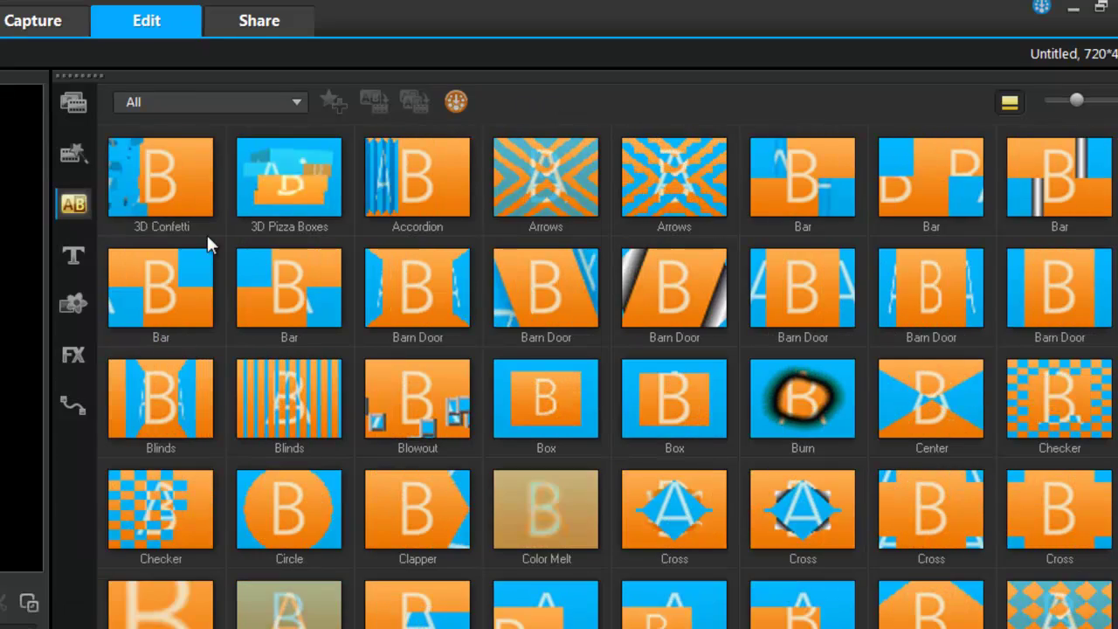
{"action": "left_click", "coordinate": [73, 258]}
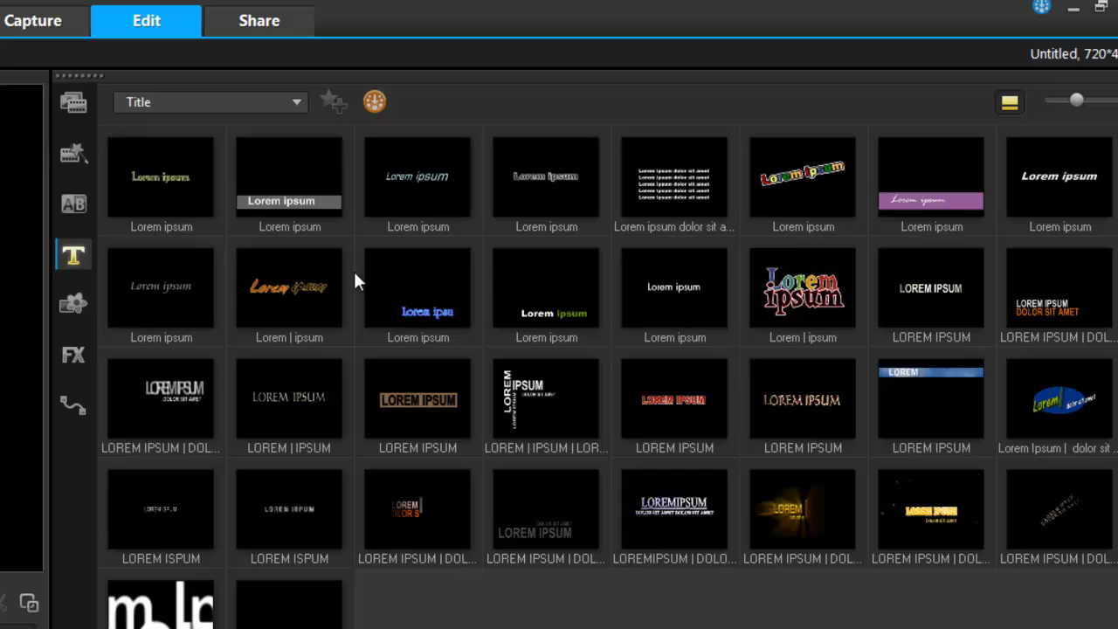
Step: Show the Graphic library's Color Pattern set, then switch its category to Background
{"action": "left_click", "coordinate": [73, 305]}
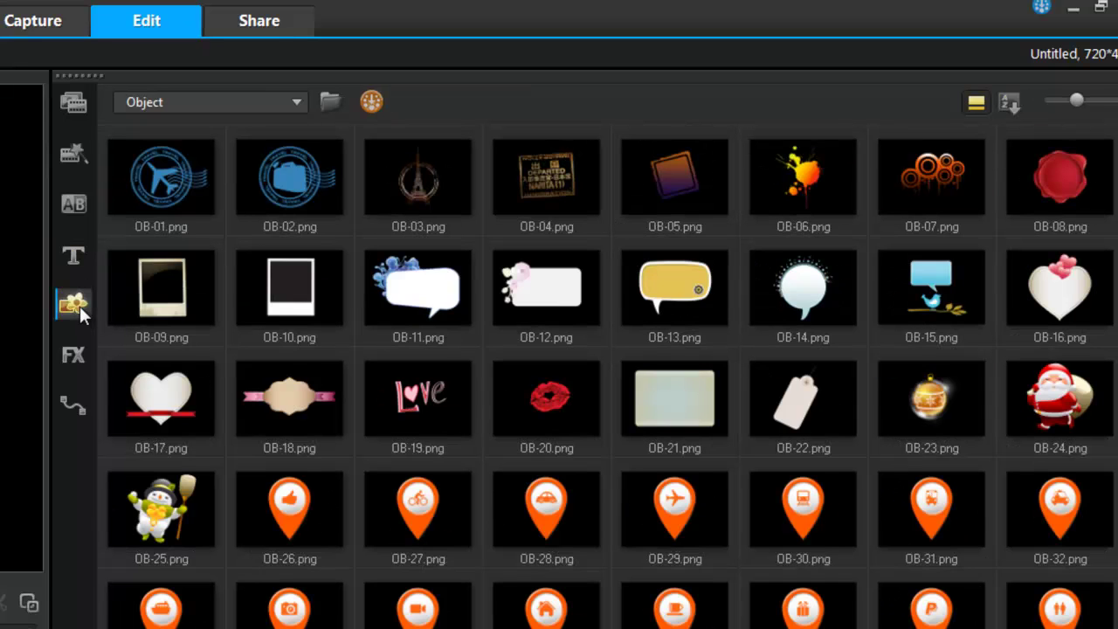
{"action": "left_click", "coordinate": [296, 101]}
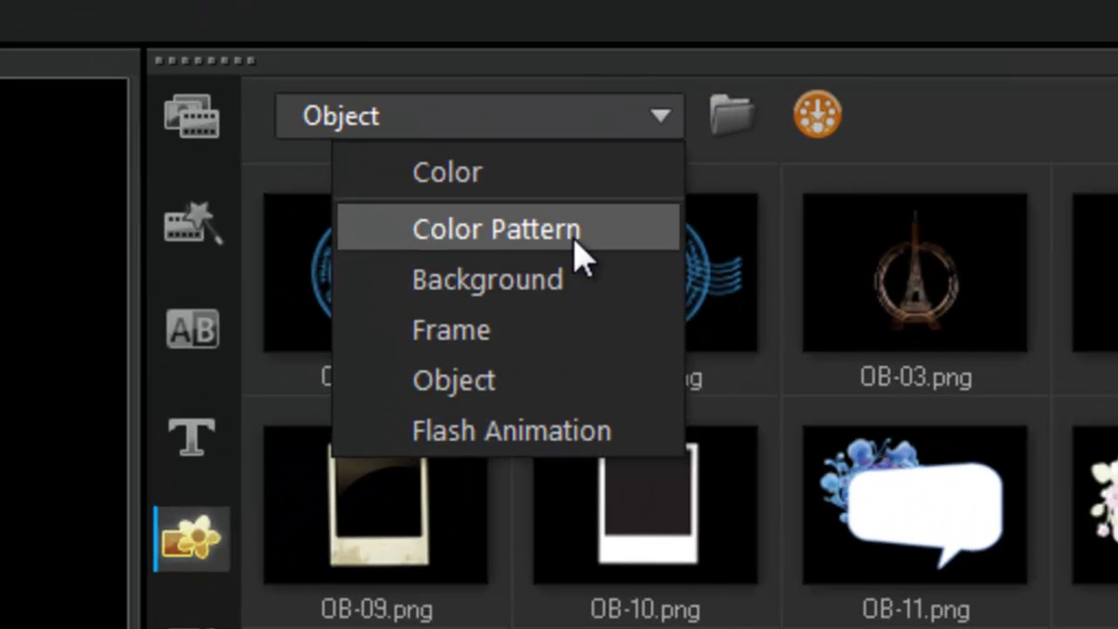
{"action": "left_click", "coordinate": [576, 242]}
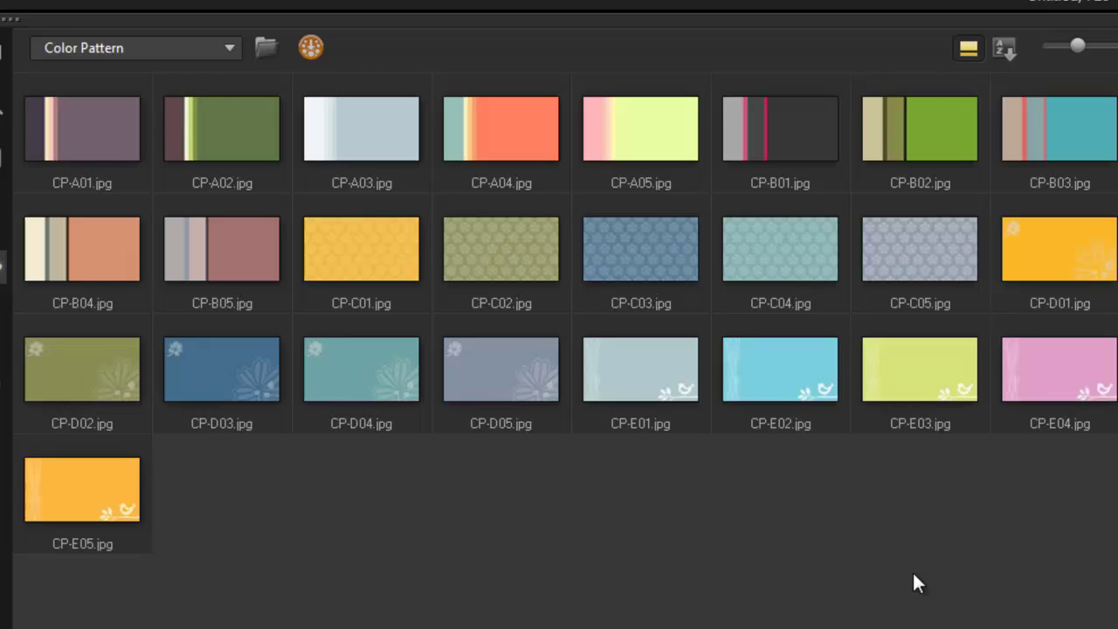
{"action": "left_click", "coordinate": [229, 50]}
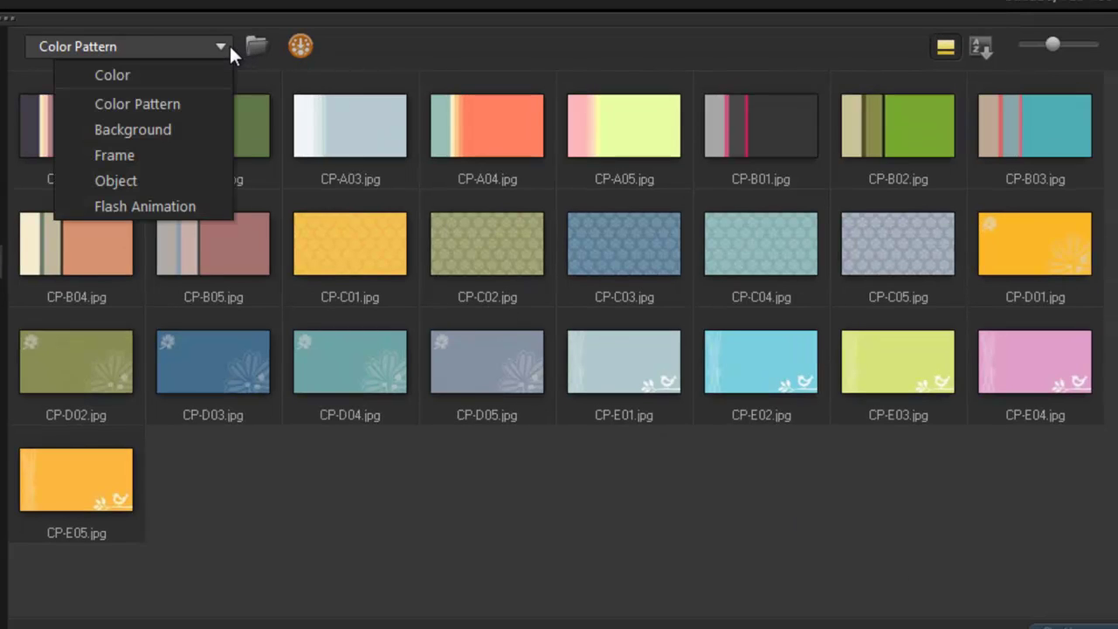
{"action": "left_click", "coordinate": [175, 130]}
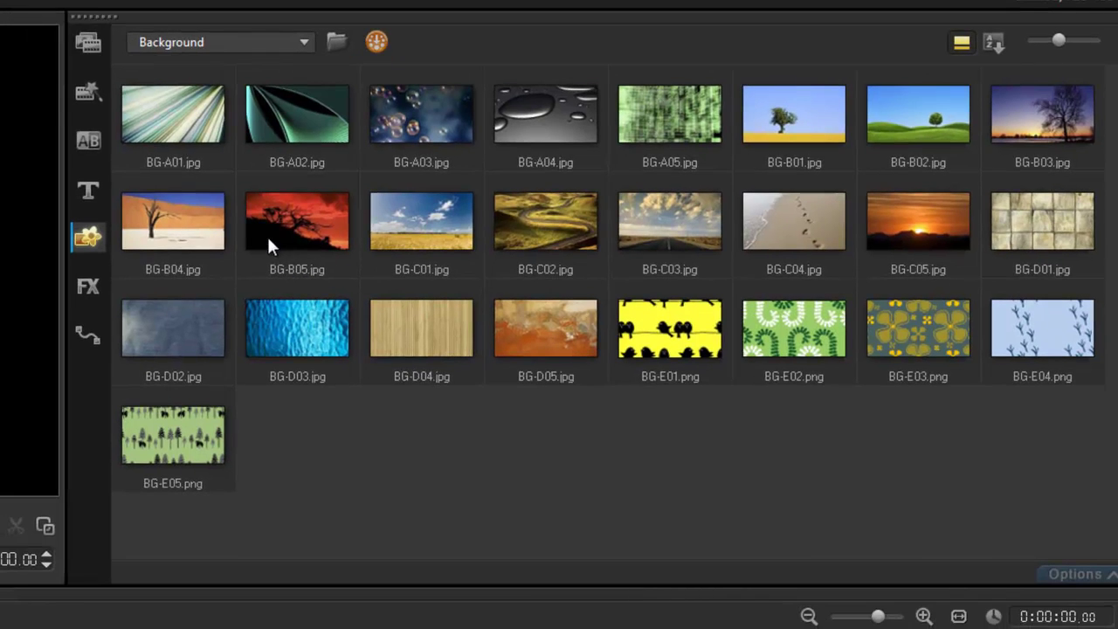
Step: Scroll through the FX video filter thumbnails, then show the motion path presets
{"action": "left_click", "coordinate": [88, 286]}
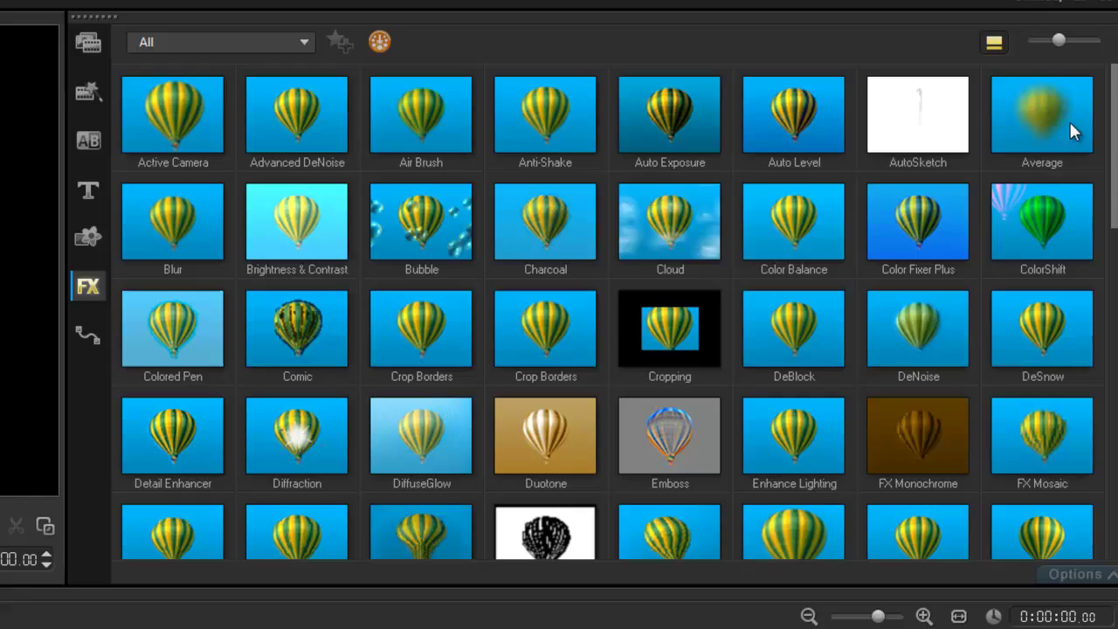
{"action": "left_click_drag", "start_coordinate": [1108, 136], "coordinate": [1114, 84]}
{"action": "scroll", "coordinate": [760, 347], "scroll_direction": "down", "scroll_amount": 6}
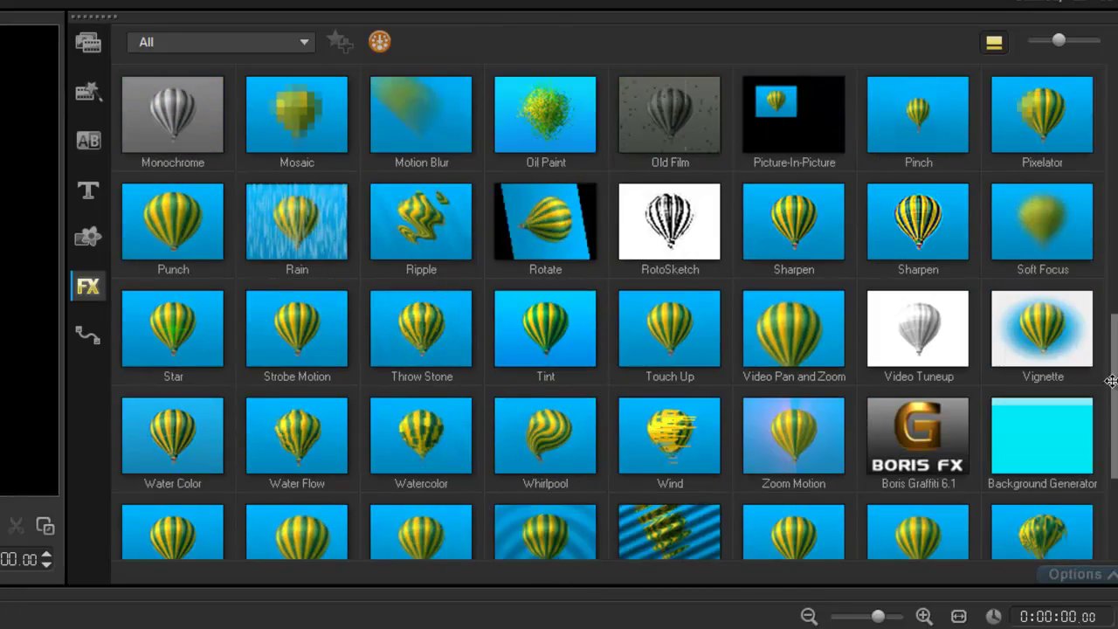
{"action": "left_click", "coordinate": [82, 337]}
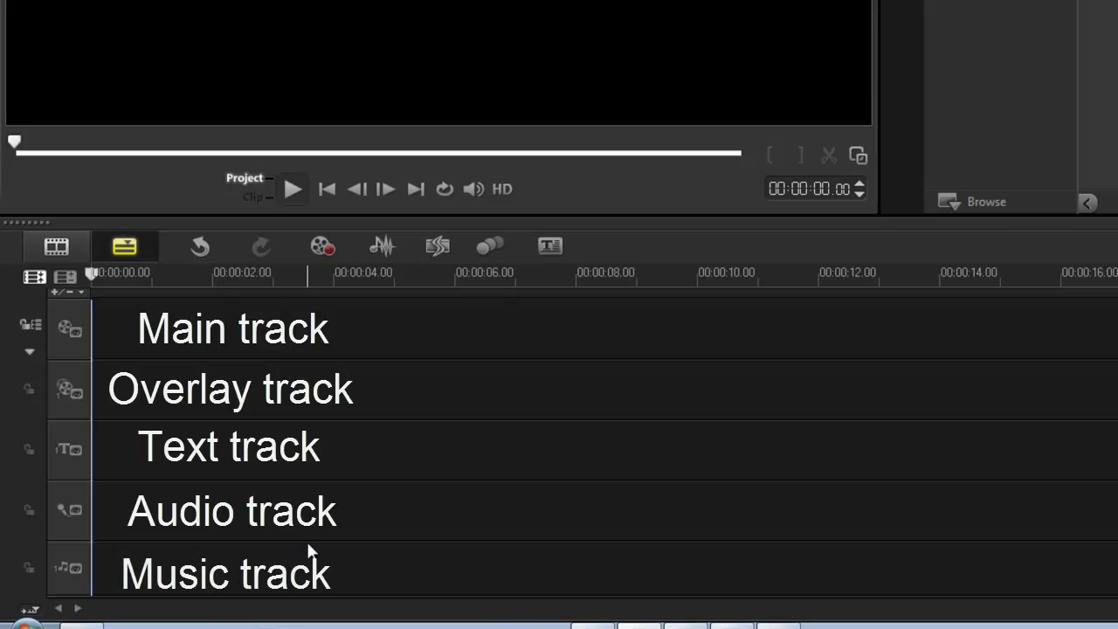
{"action": "right_click", "coordinate": [787, 325]}
{"action": "left_click", "coordinate": [835, 483]}
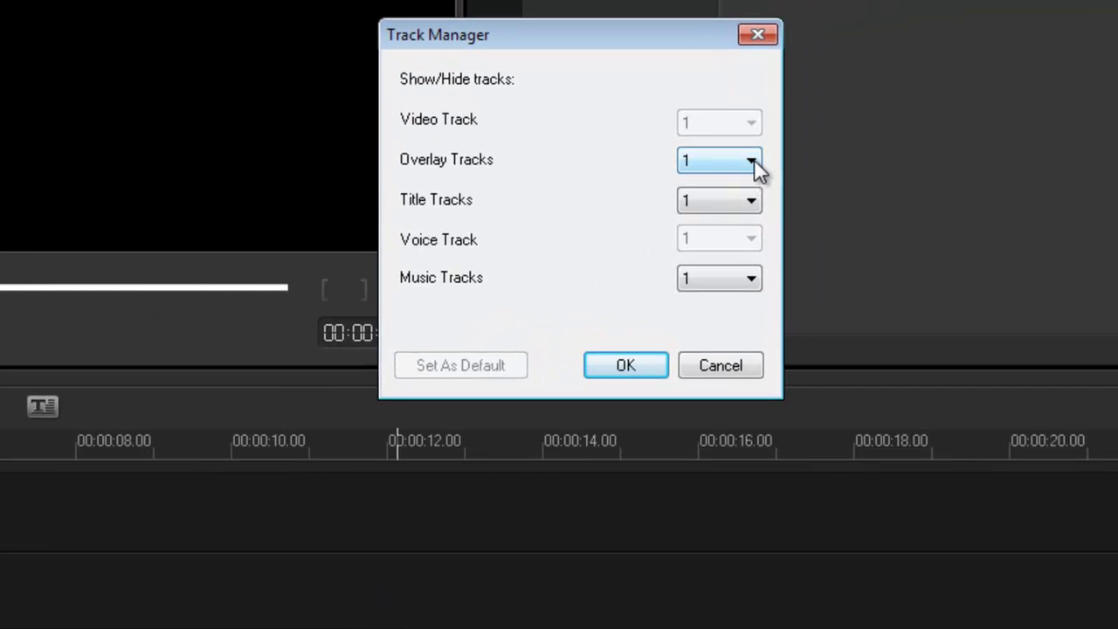
{"action": "left_click", "coordinate": [754, 159]}
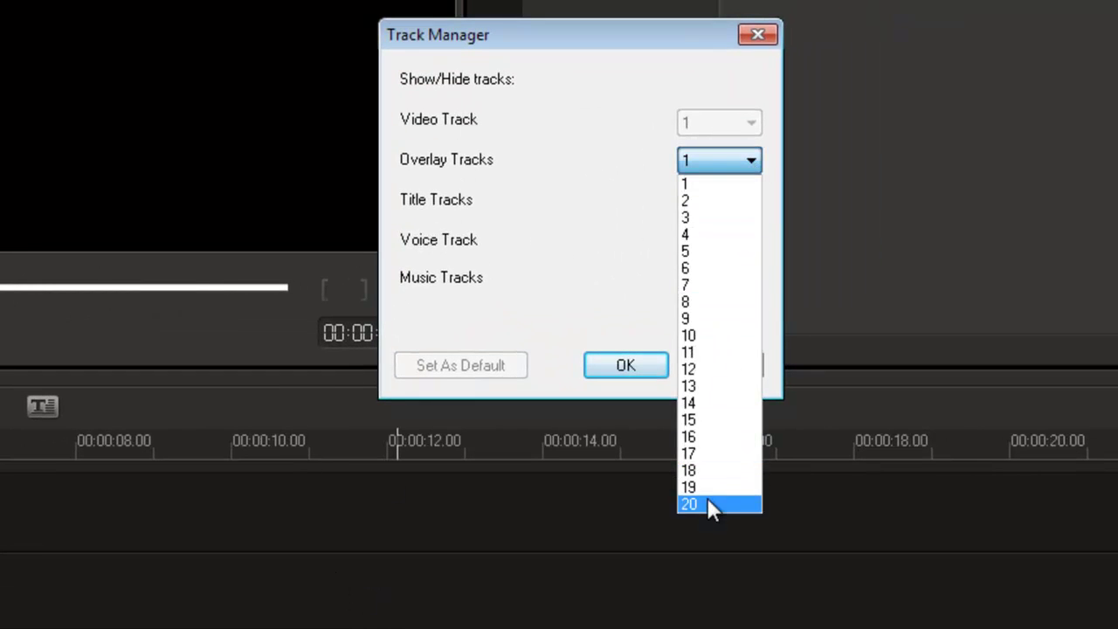
{"action": "left_click", "coordinate": [634, 364]}
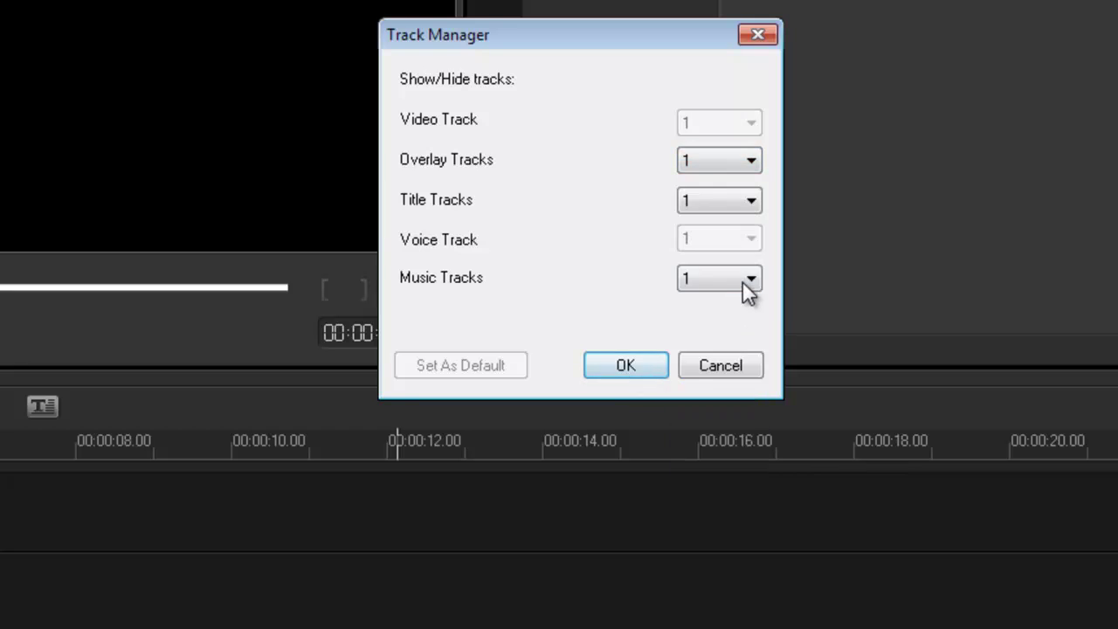
{"action": "left_click", "coordinate": [759, 278]}
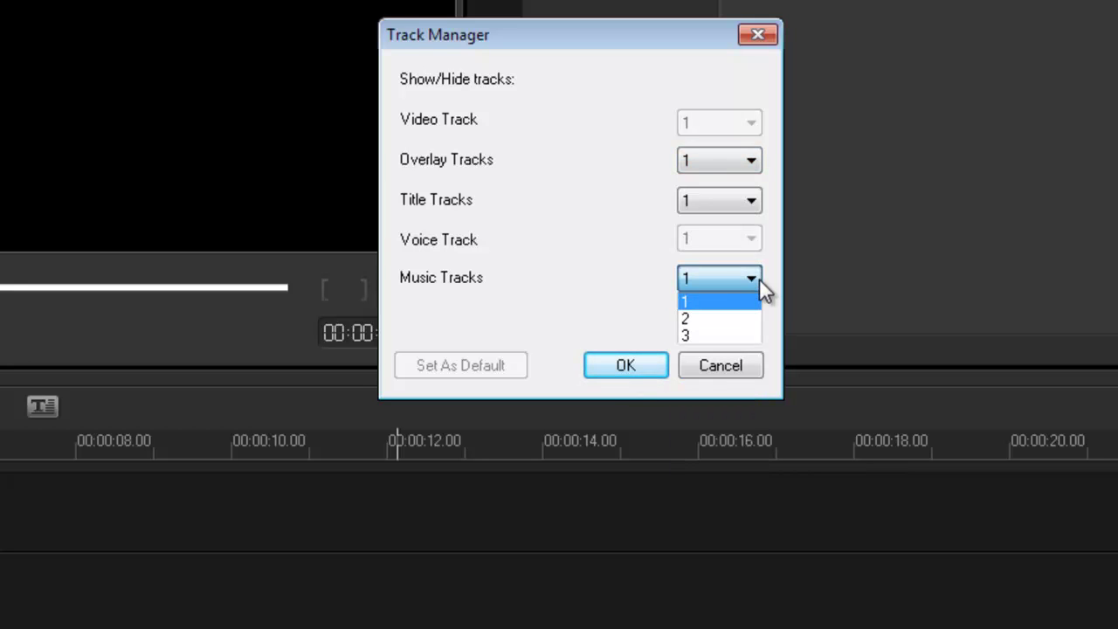
{"action": "left_click", "coordinate": [604, 366]}
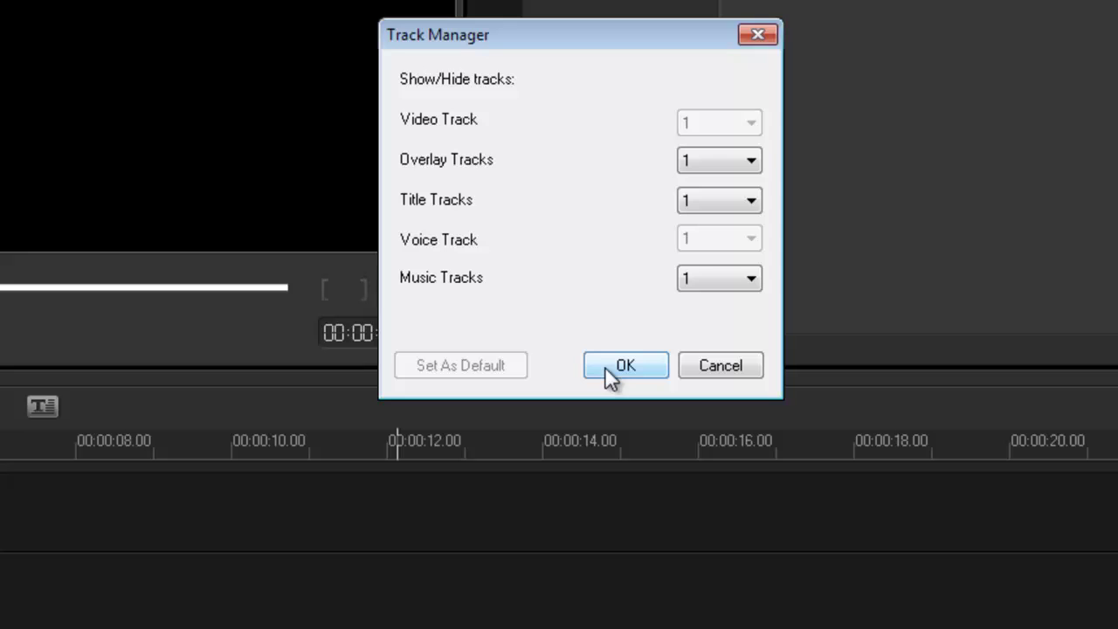
{"action": "left_click", "coordinate": [753, 36]}
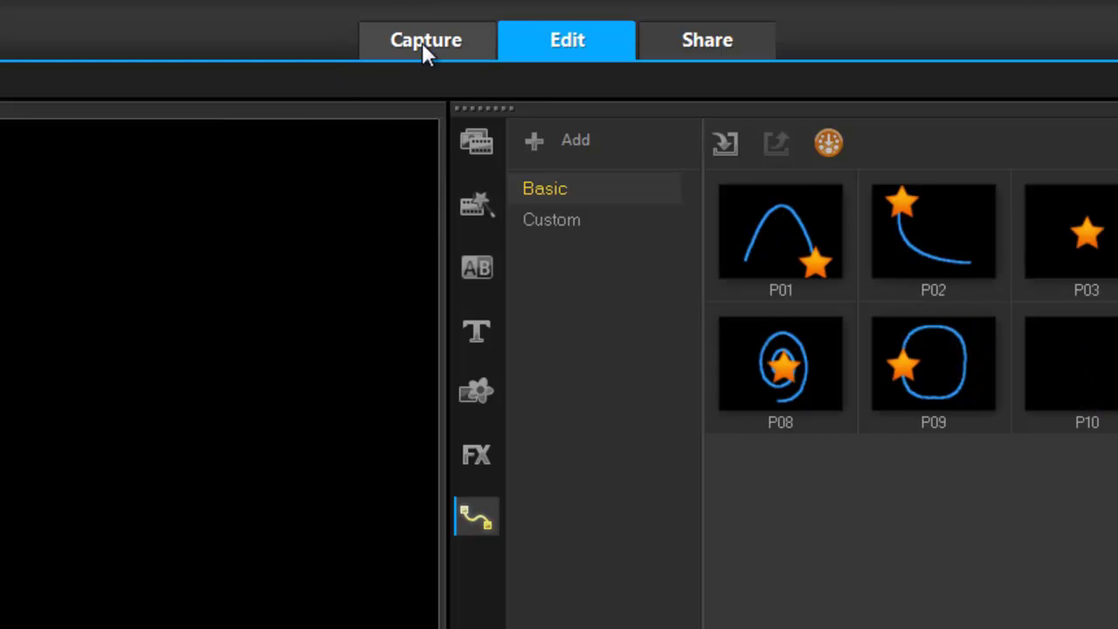
Step: View the Capture workspace options, then move on to the Share workspace
{"action": "left_click", "coordinate": [422, 42]}
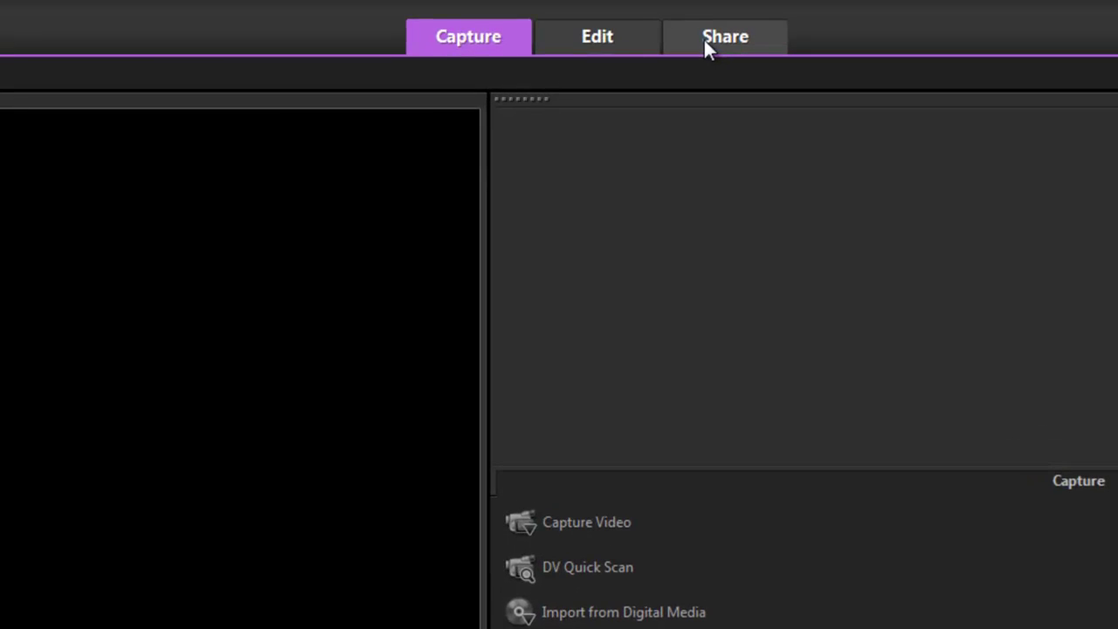
{"action": "left_click", "coordinate": [704, 38]}
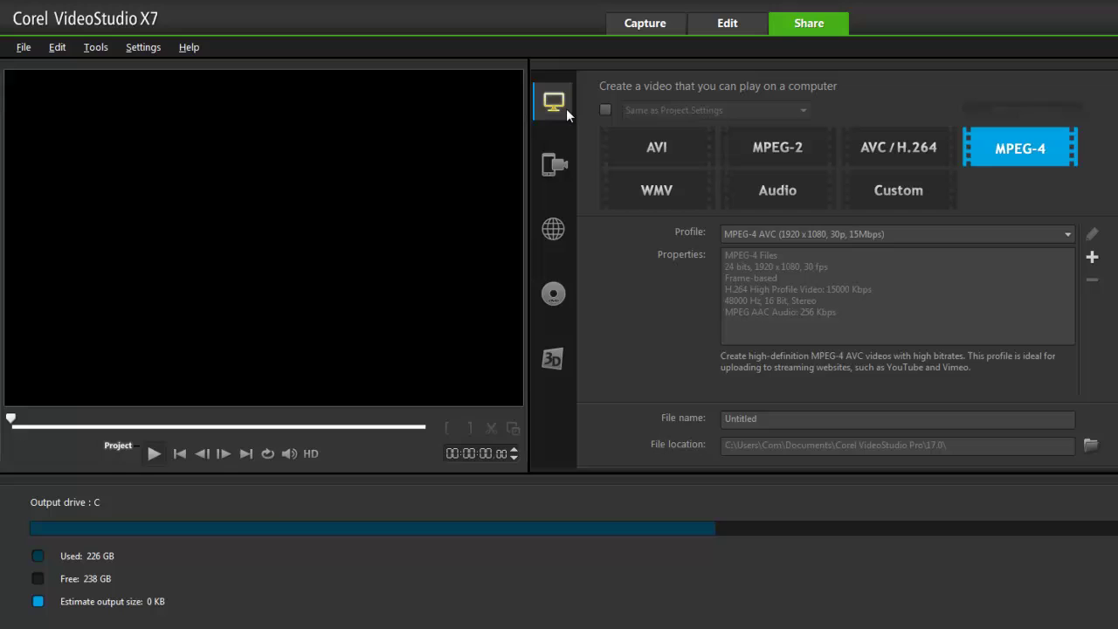
Step: Review the Web, Device, Disc and 3D Movie output options in turn
{"action": "left_click", "coordinate": [557, 230]}
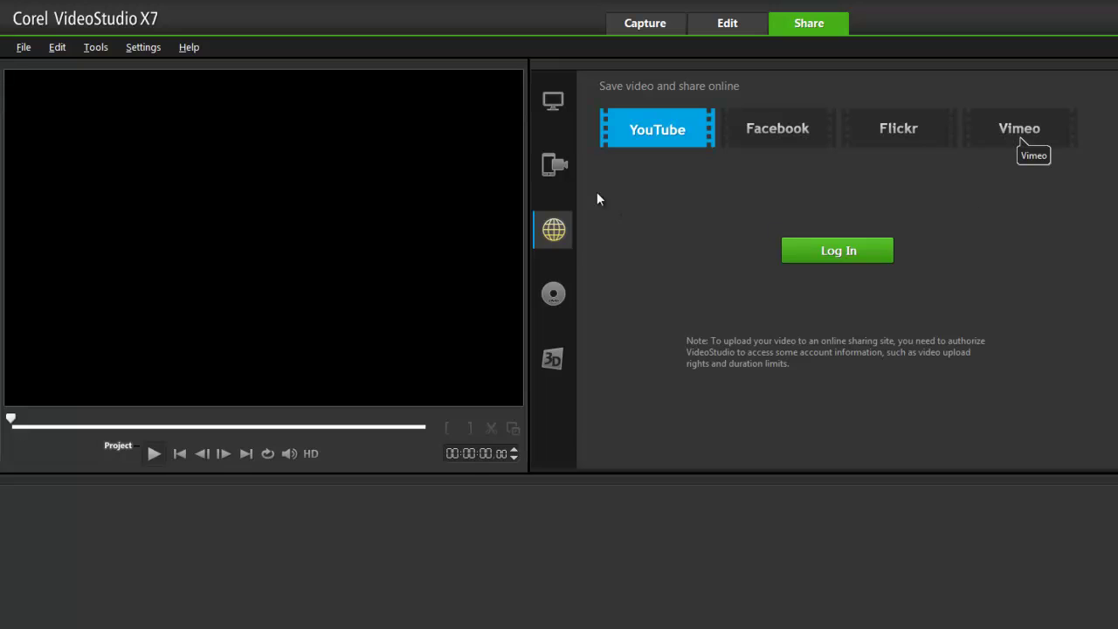
{"action": "left_click", "coordinate": [552, 168]}
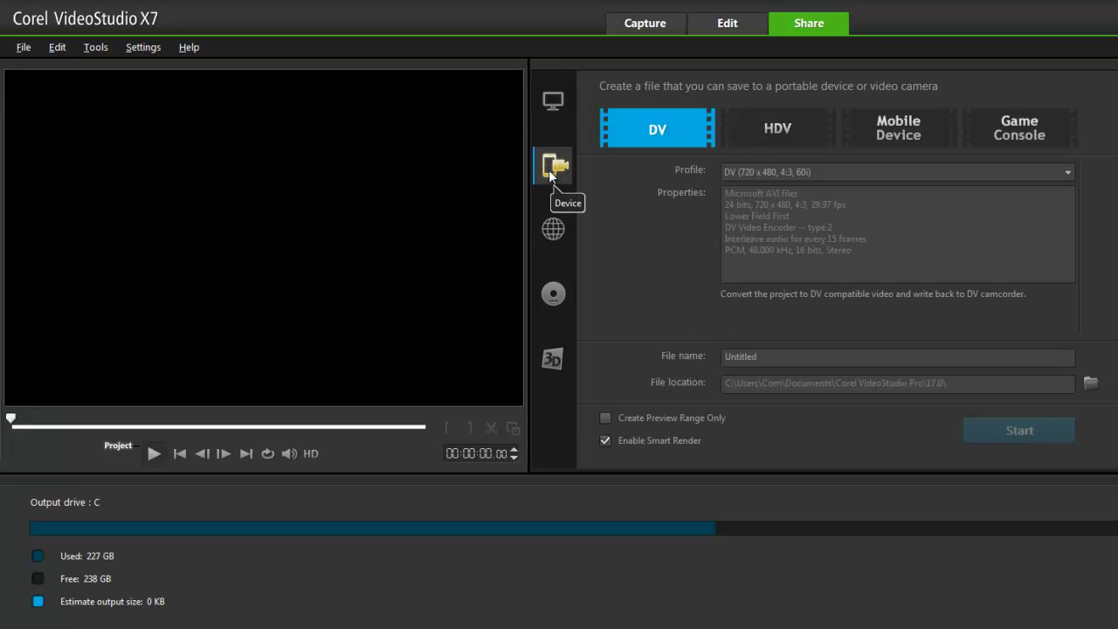
{"action": "left_click", "coordinate": [553, 297]}
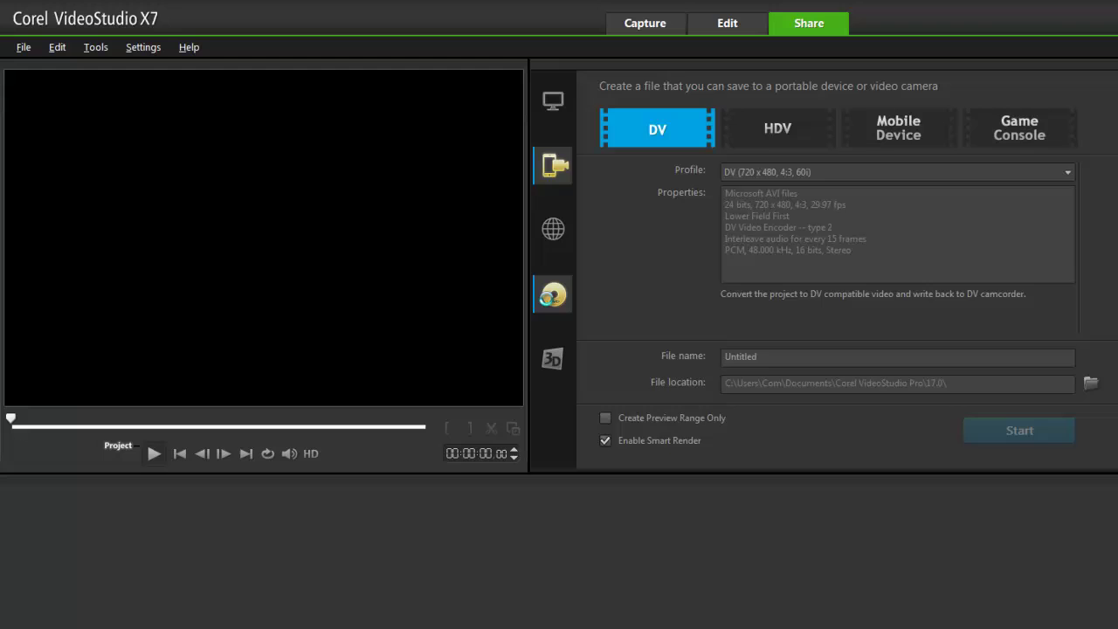
{"action": "left_click", "coordinate": [556, 374]}
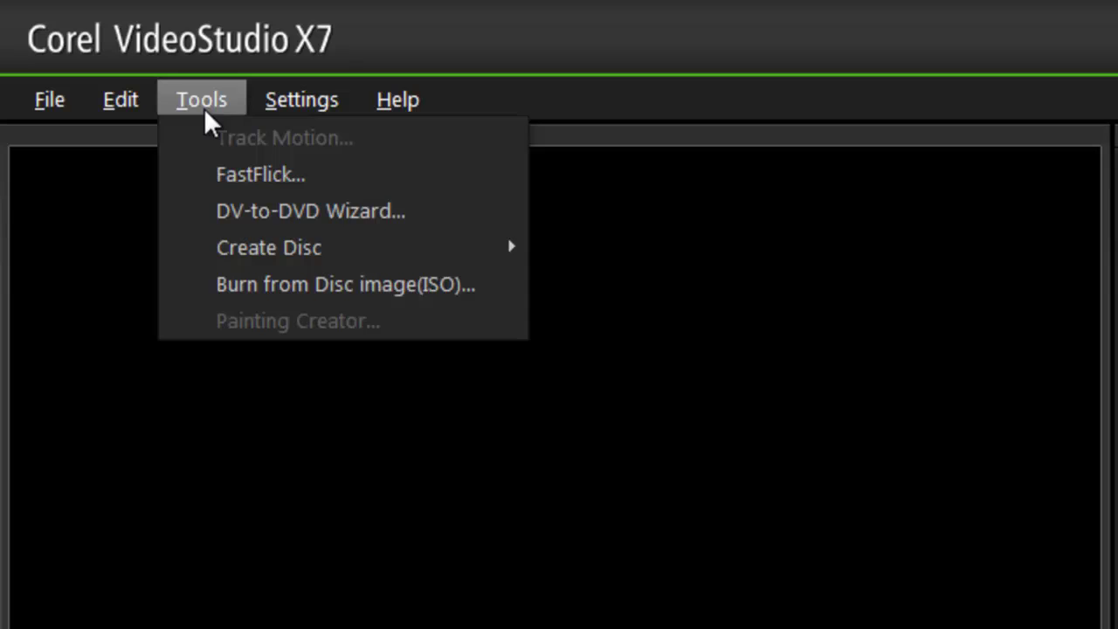
Step: Launch Corel FastFlick from the Tools menu
{"action": "left_click", "coordinate": [234, 168]}
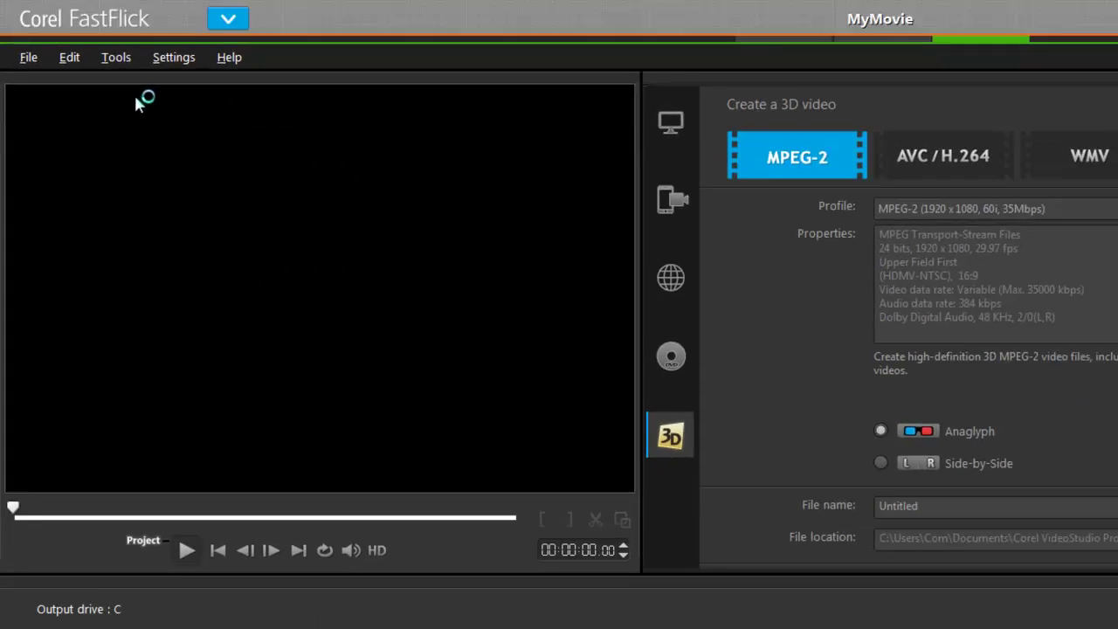